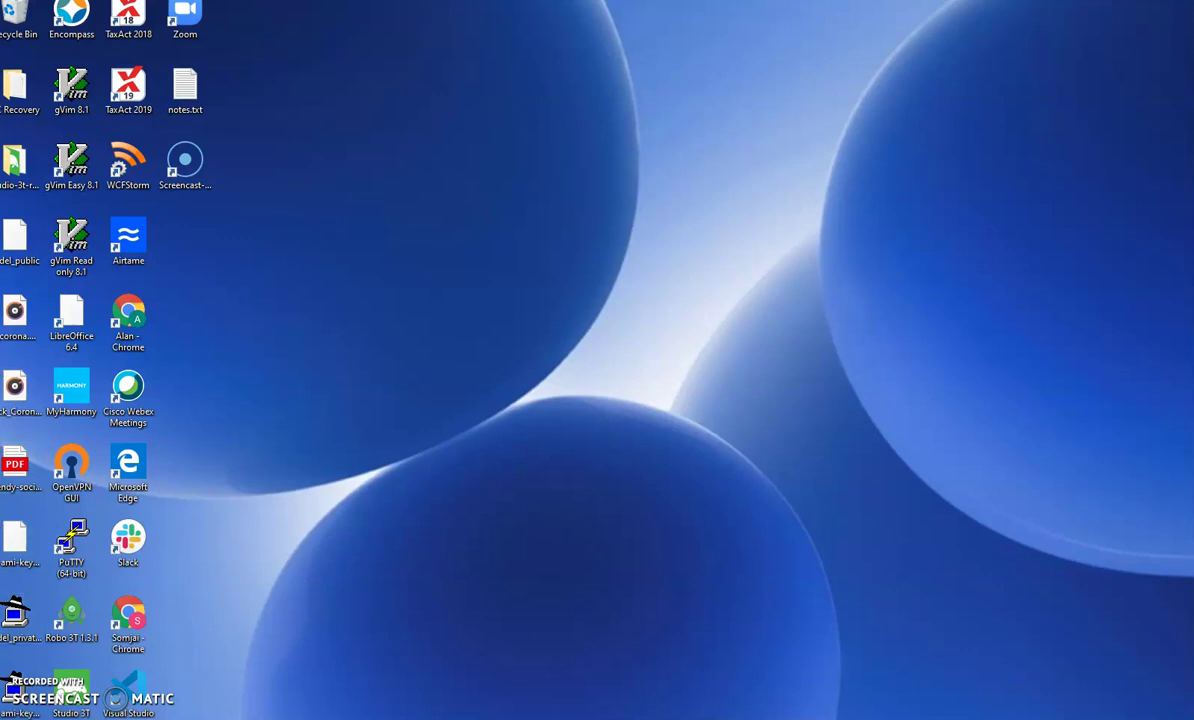
Launch Admin Tools from the Start menu's Ellie Mae Encompass folder and log in to the server.
key(super)
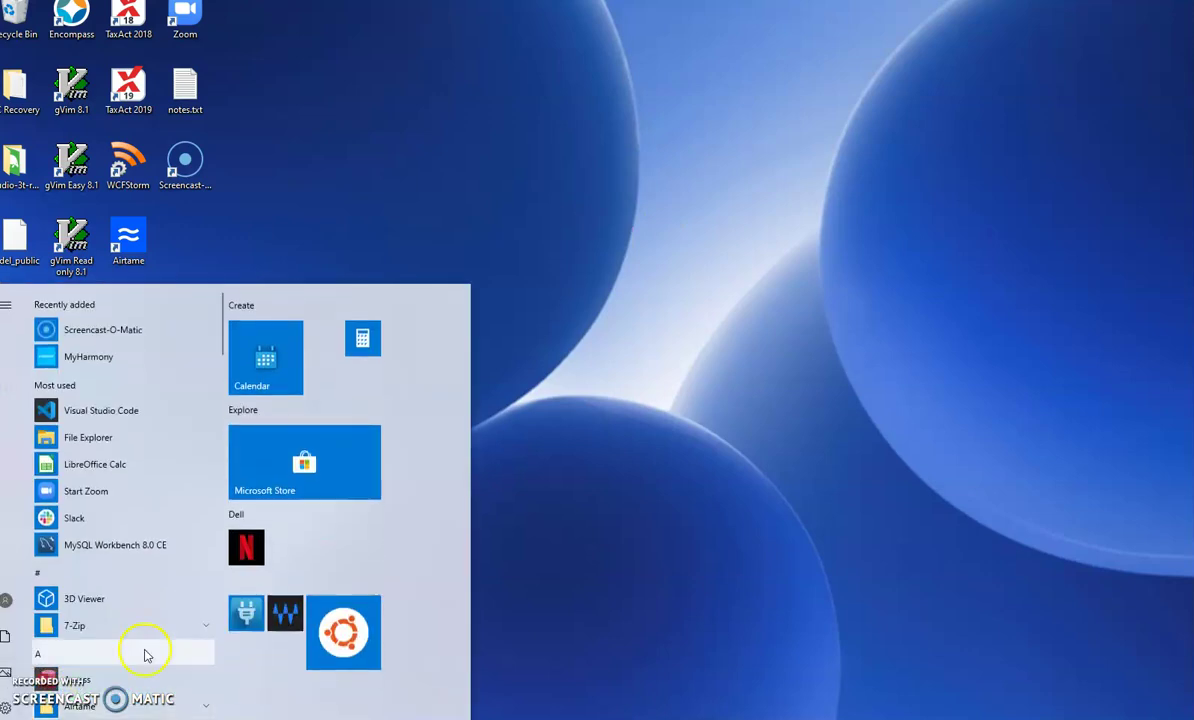
drag(222, 326, 221, 400)
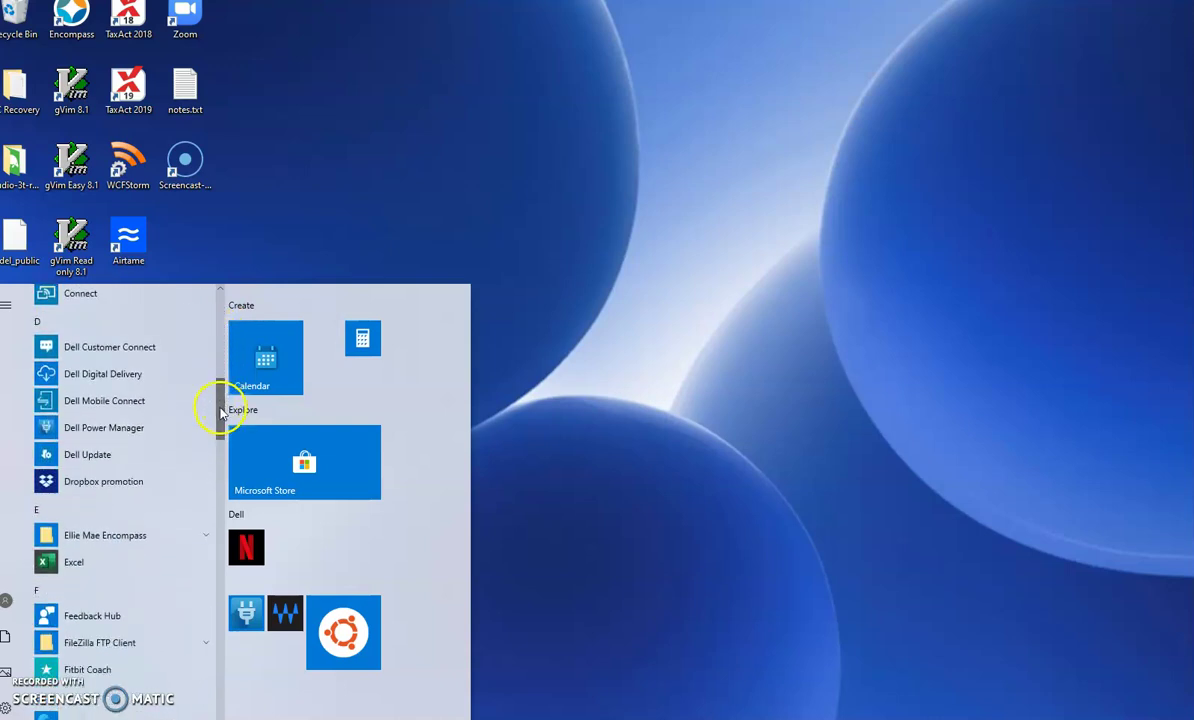
click(205, 535)
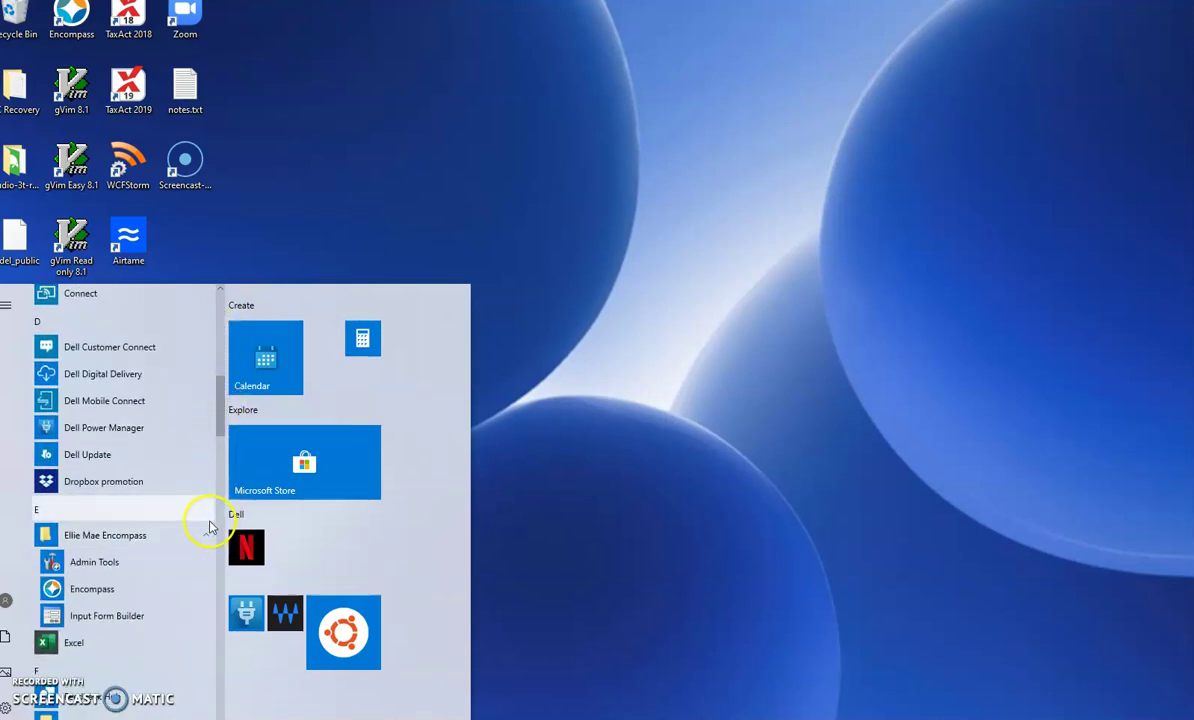
click(96, 563)
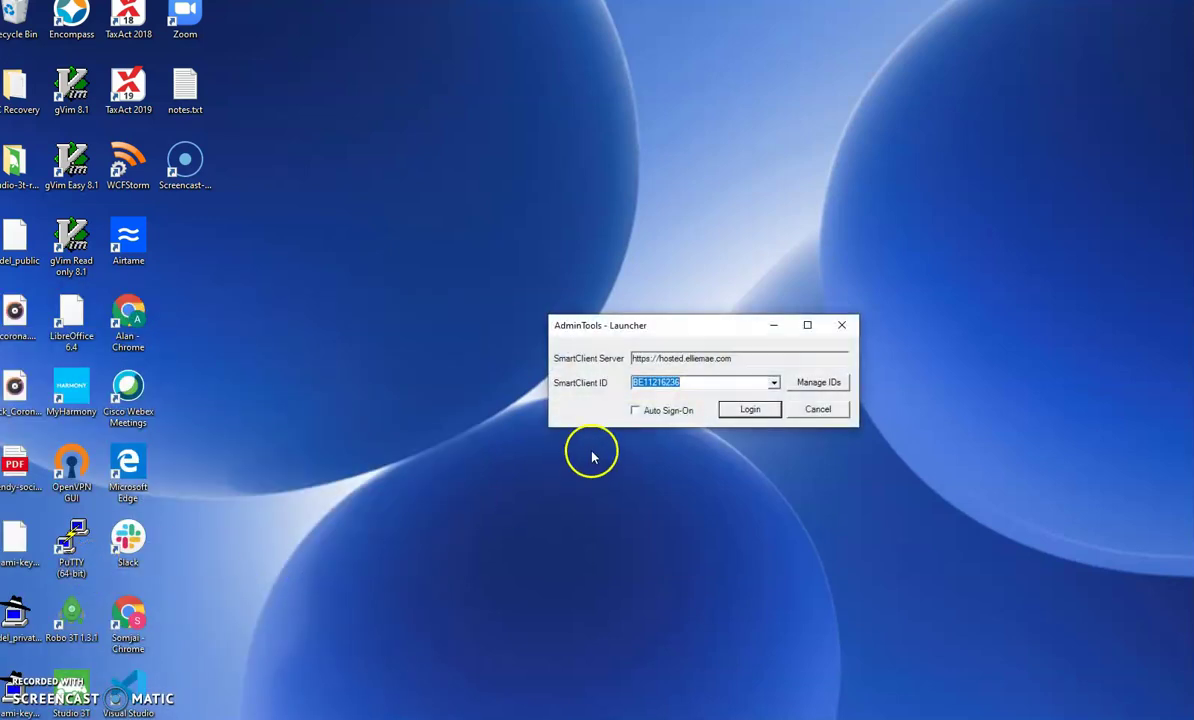
click(752, 411)
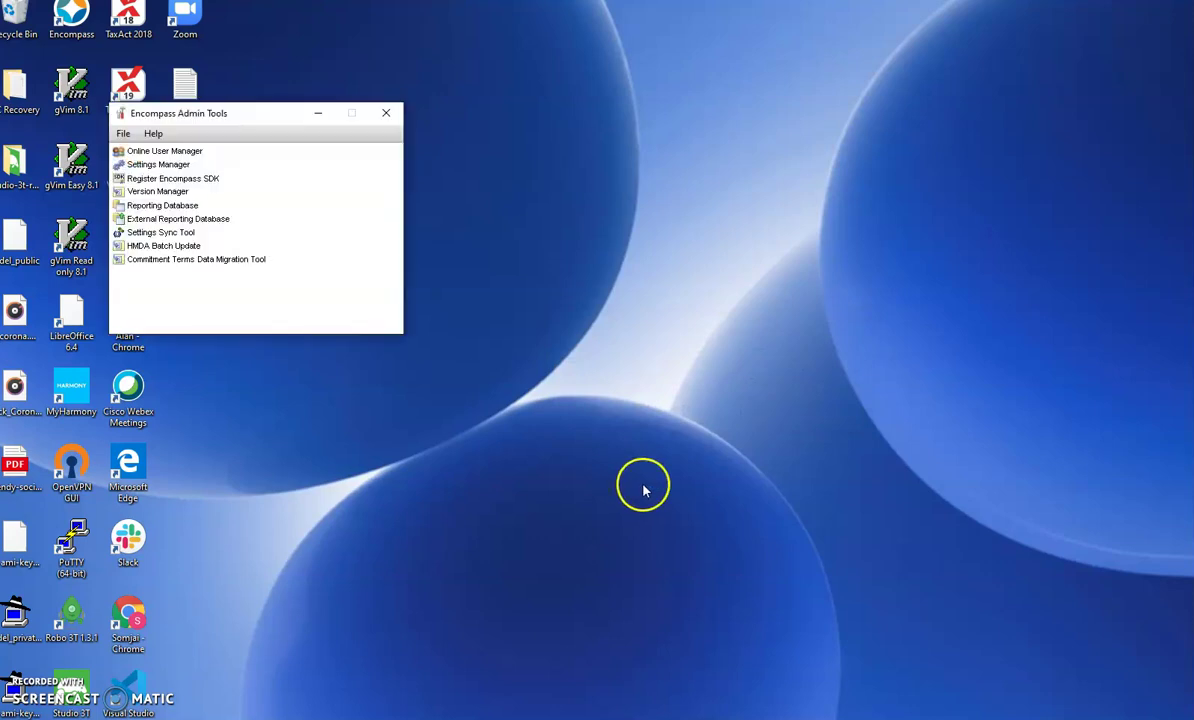
Open the Reporting Database tool, log in with the account password, and accept the out-of-date fields prompt.
click(160, 205)
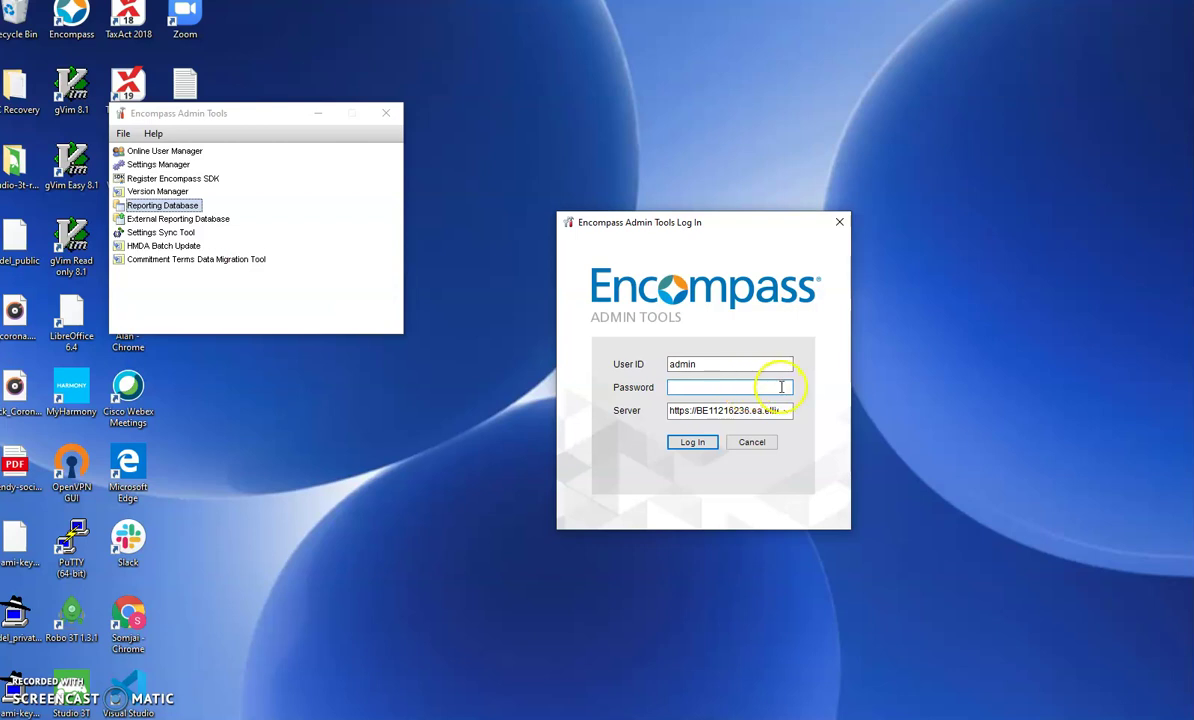
key(ctrl+v)
click(693, 442)
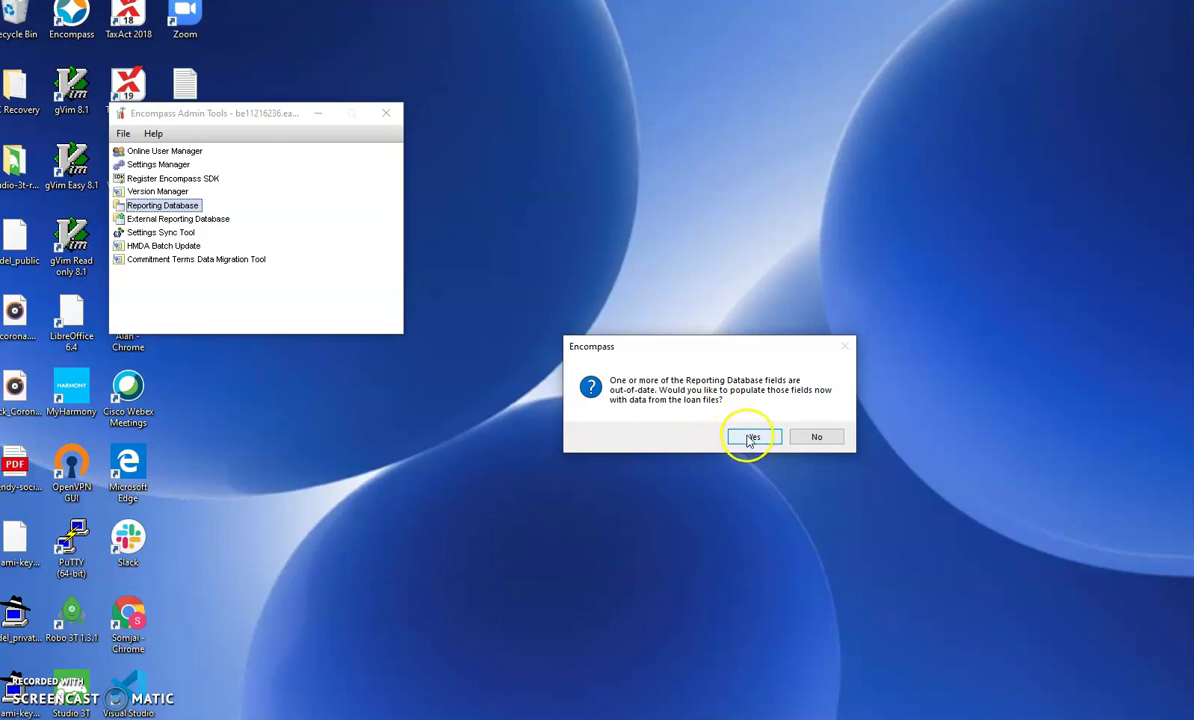
click(800, 437)
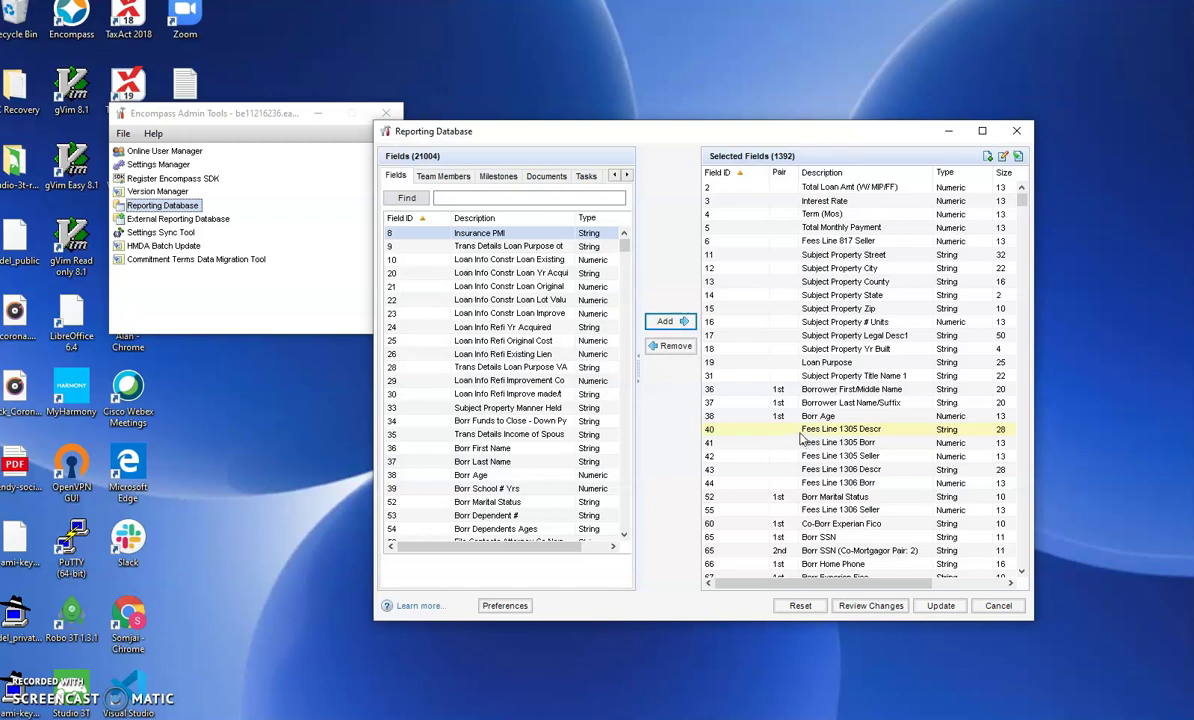
Reposition the Reporting Database window and copy Borrower Email field ID 1240 from the SocialSurvey migration page.
drag(693, 135, 499, 88)
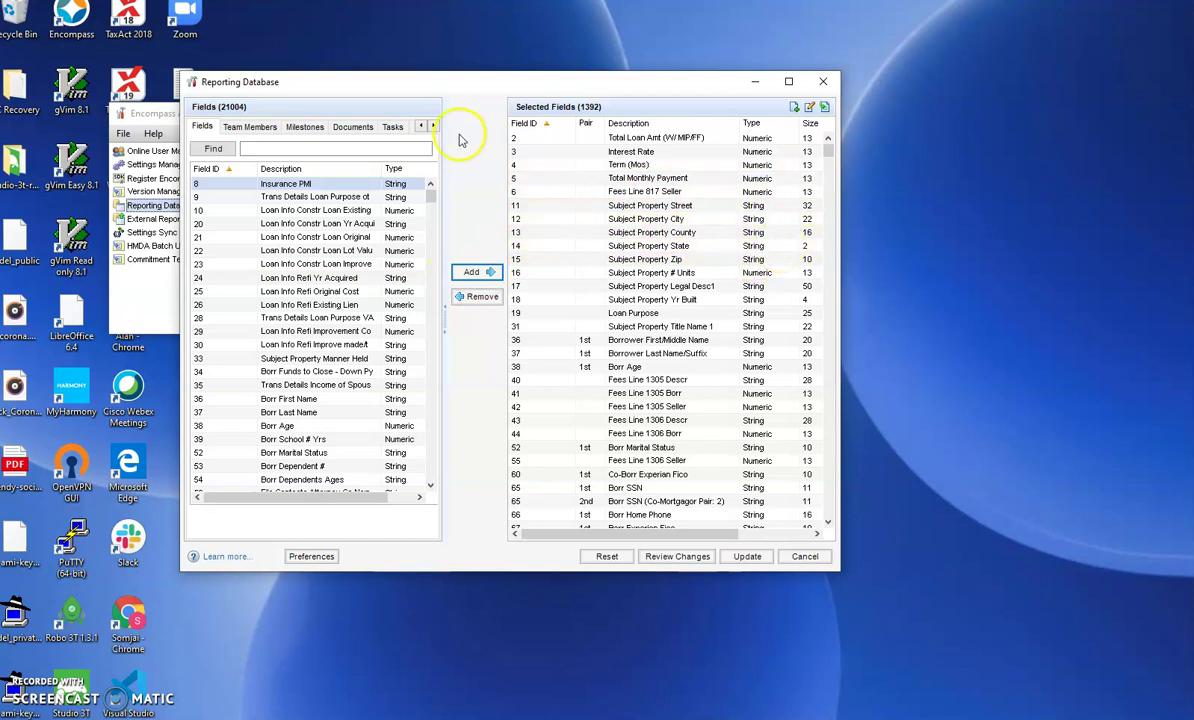
drag(475, 92, 530, 127)
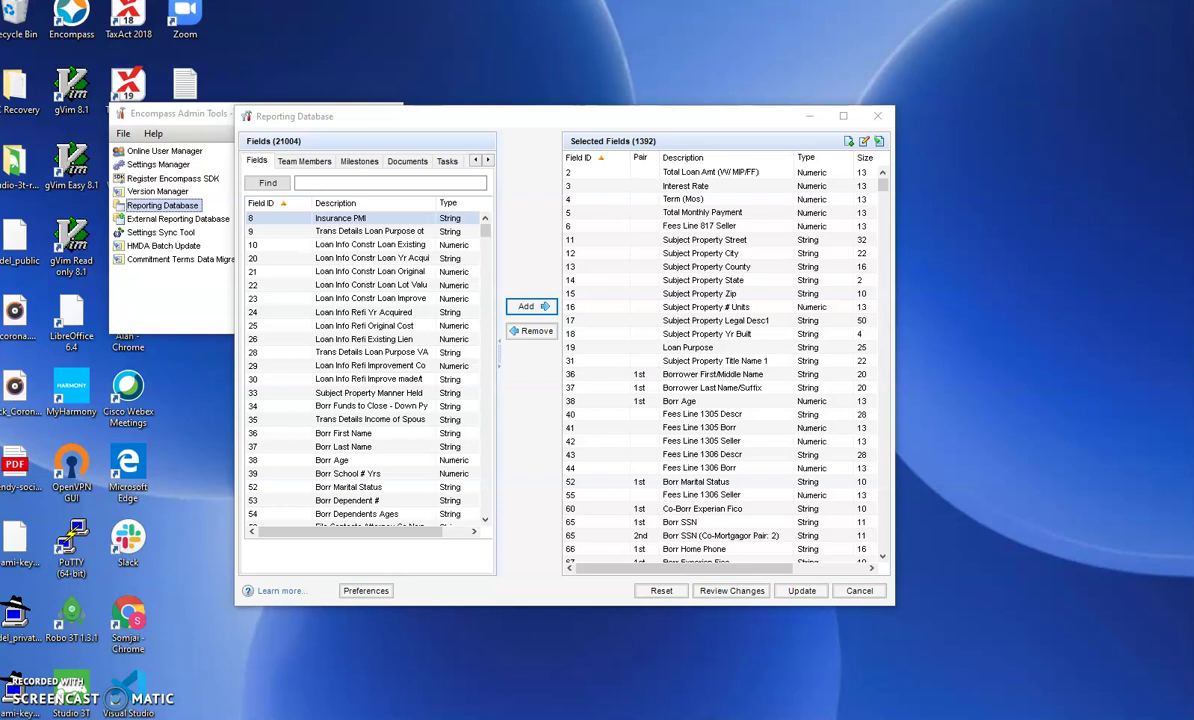
drag(1193, 90, 150, 57)
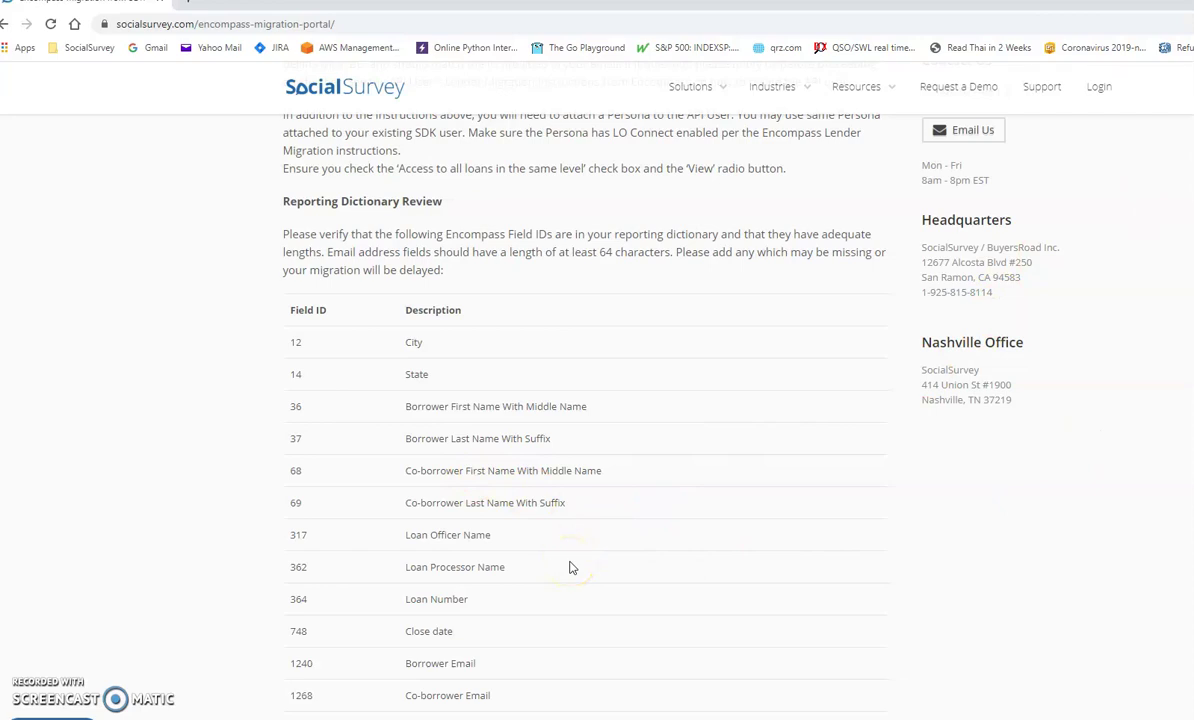
double_click(303, 663)
key(ctrl+c)
key(alt+Tab)
Search the field list for 1240 and add Borr Email to Selected Fields, making 1393.
click(349, 182)
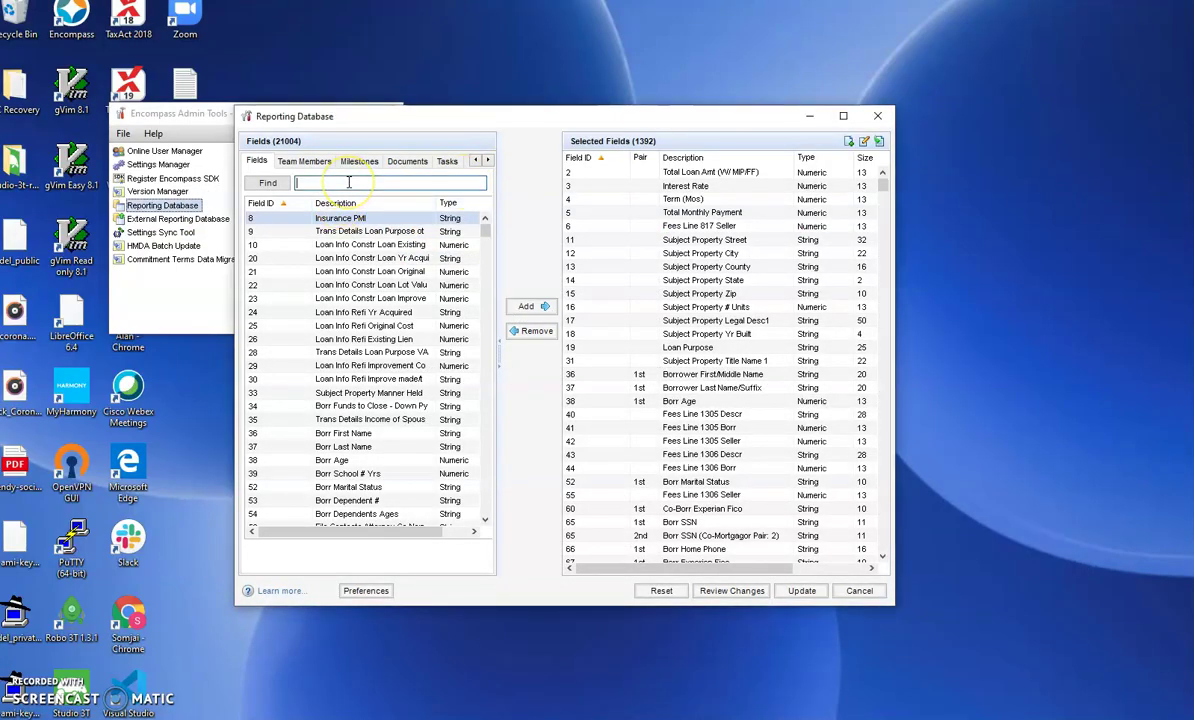
key(ctrl+v)
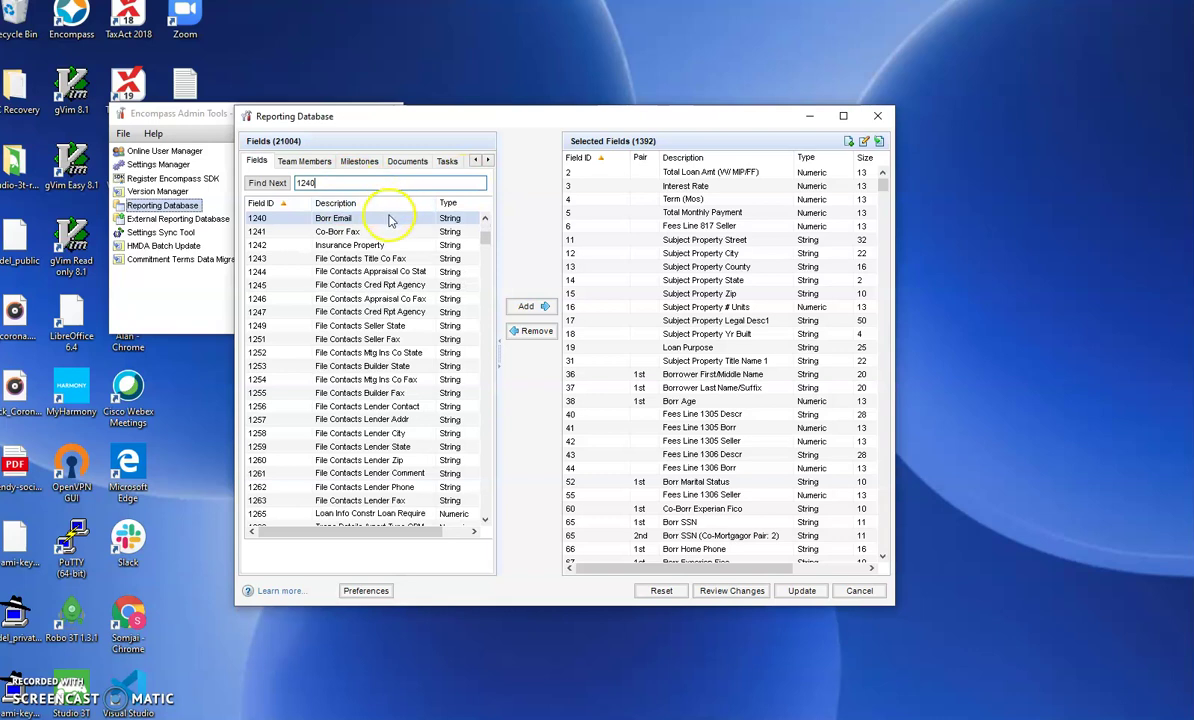
drag(430, 532, 354, 531)
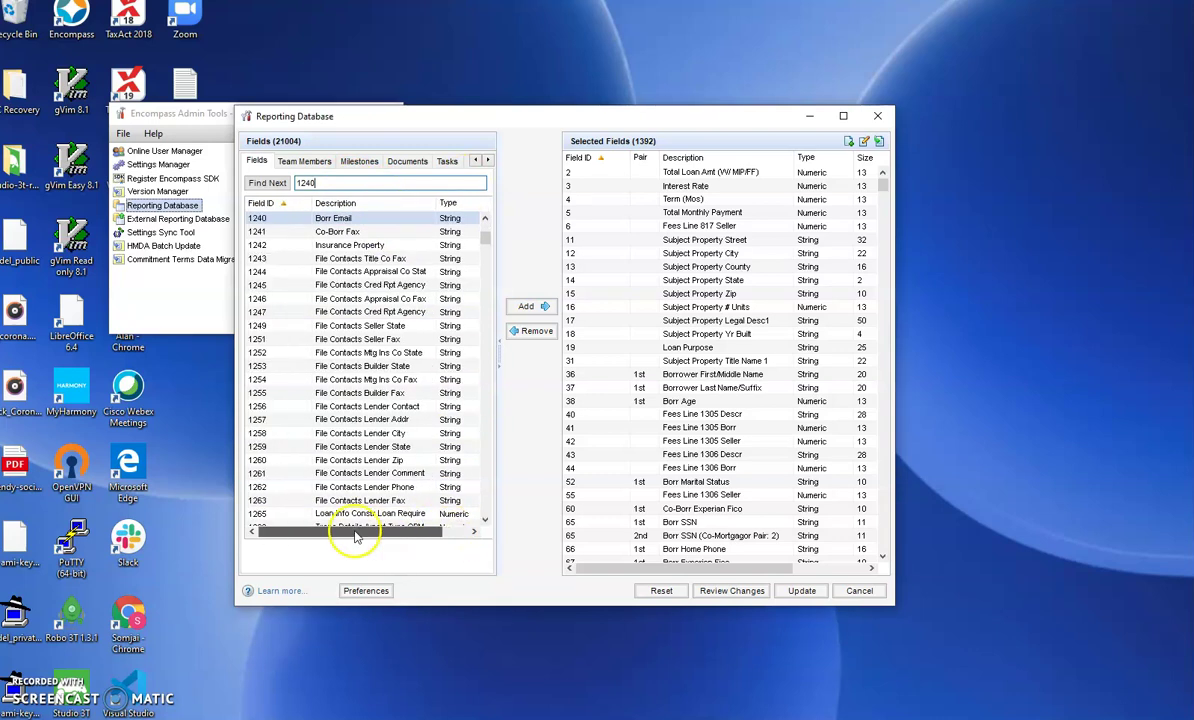
click(523, 307)
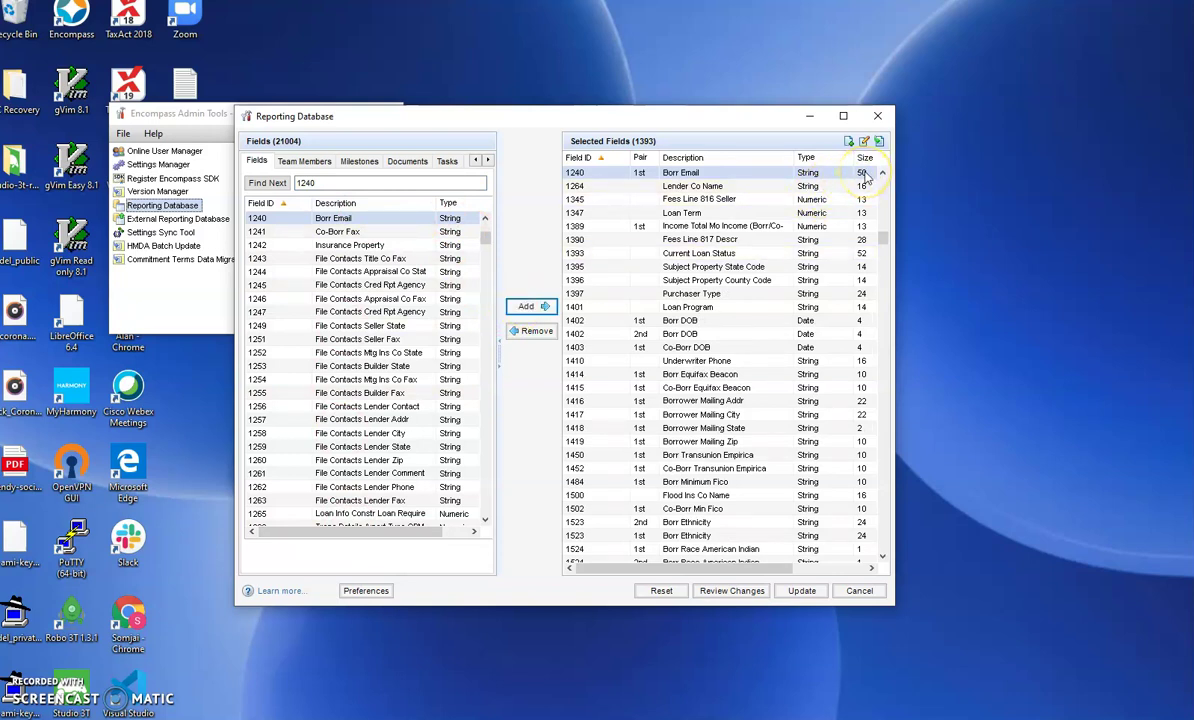
Change the Field Size of Borr Email (1240) from 50 to 65.
click(866, 176)
double_click(866, 176)
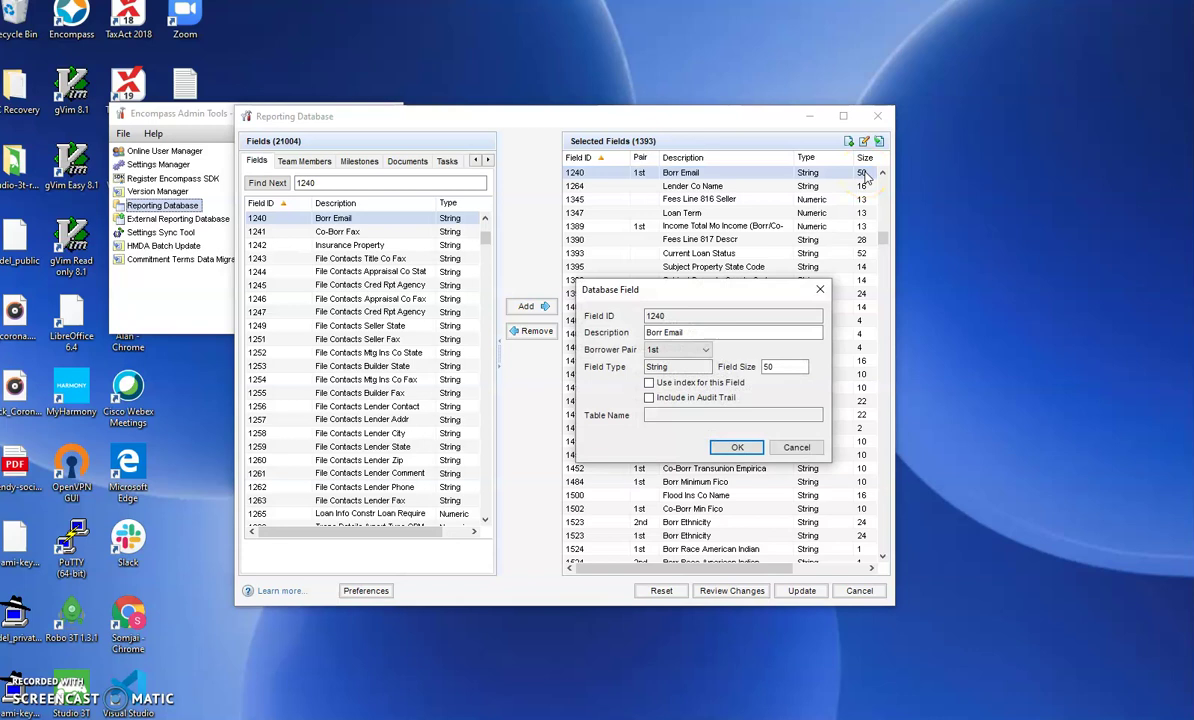
click(788, 366)
double_click(788, 366)
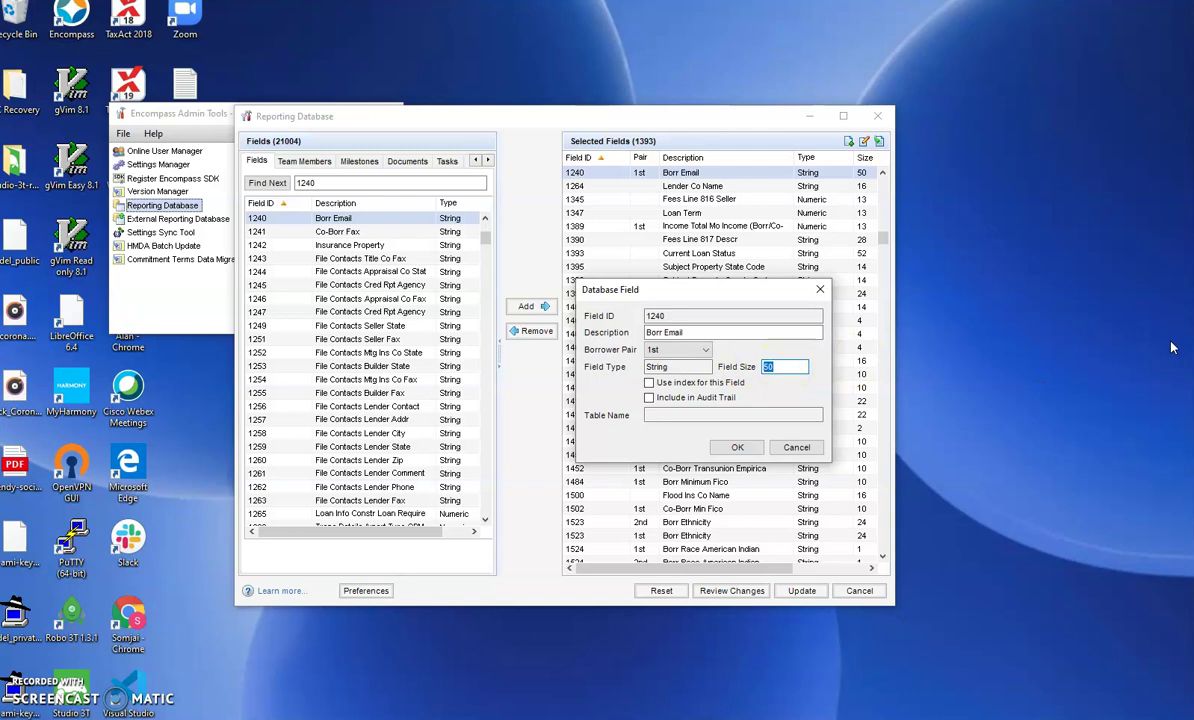
text(8)
click(737, 449)
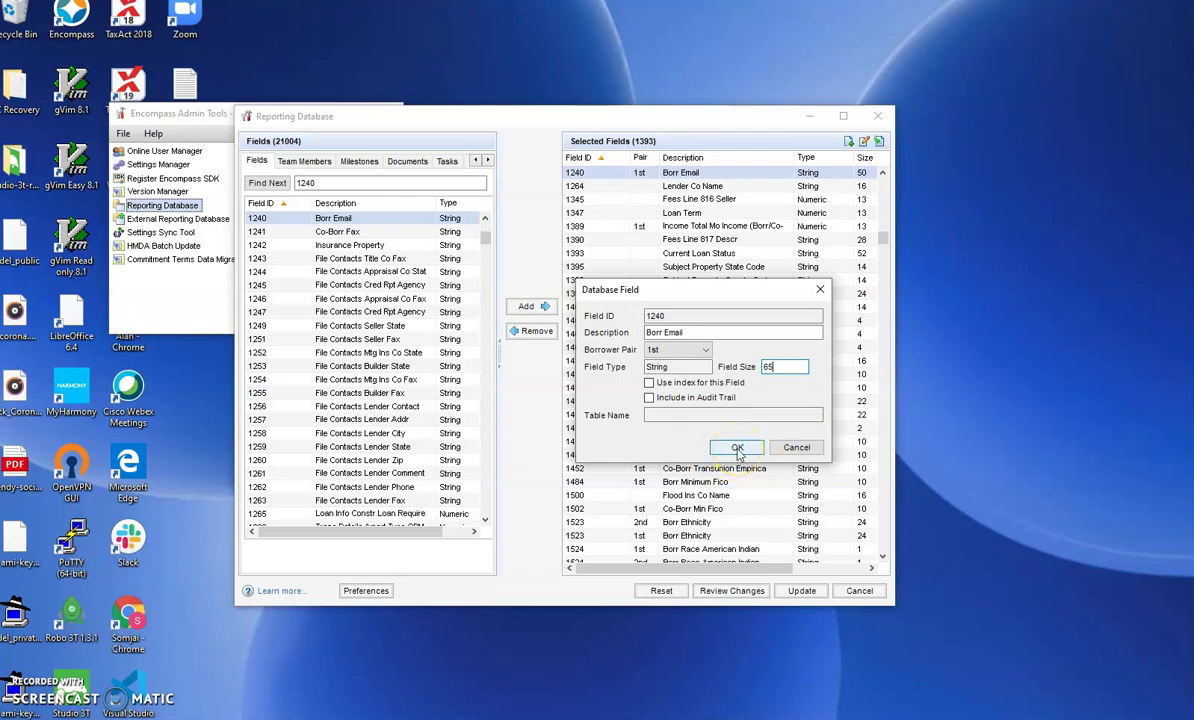
click(737, 449)
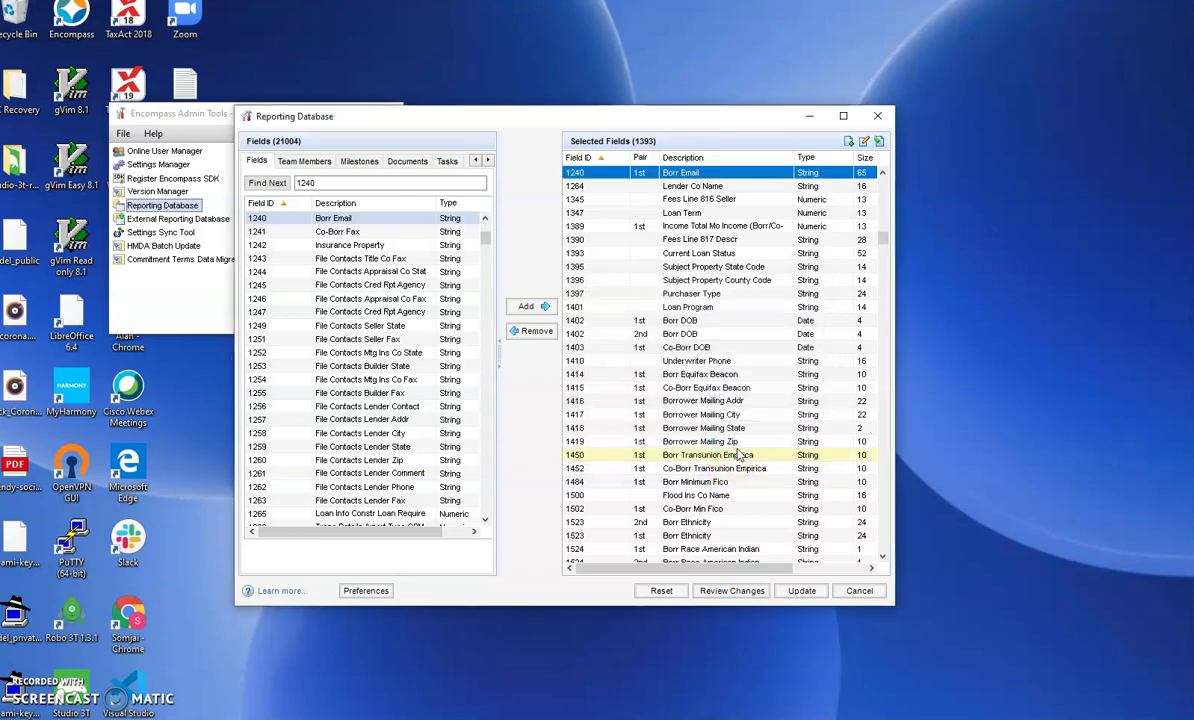
click(884, 236)
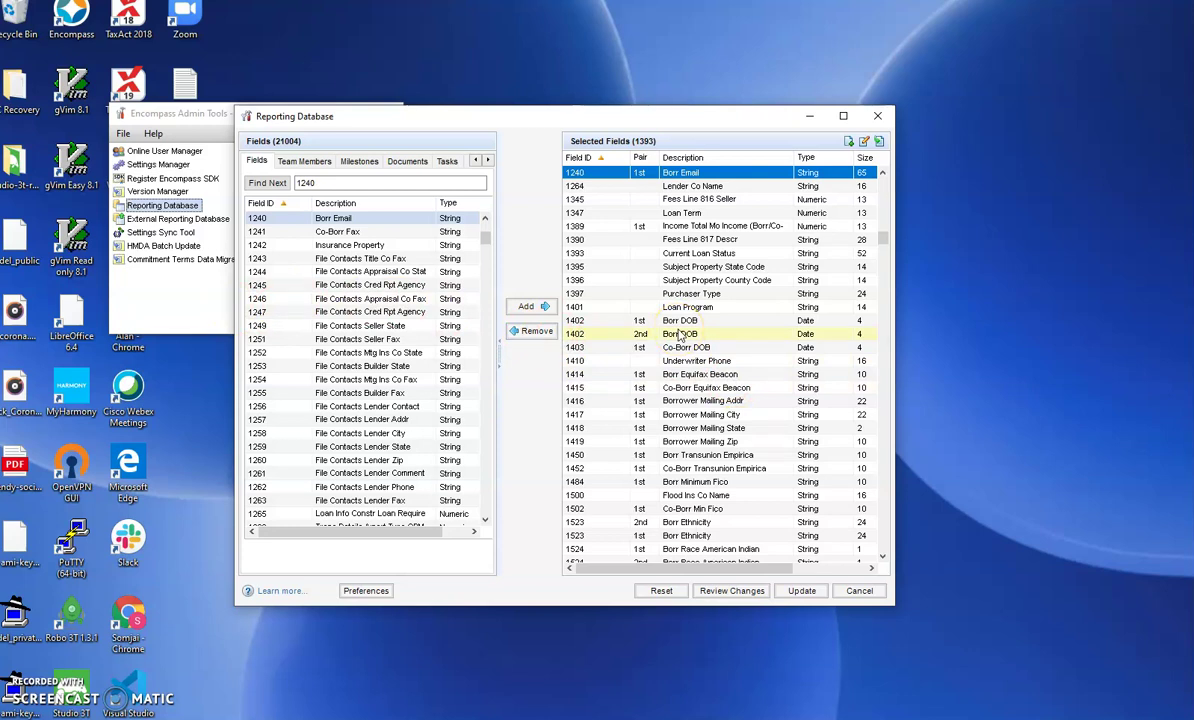
click(723, 594)
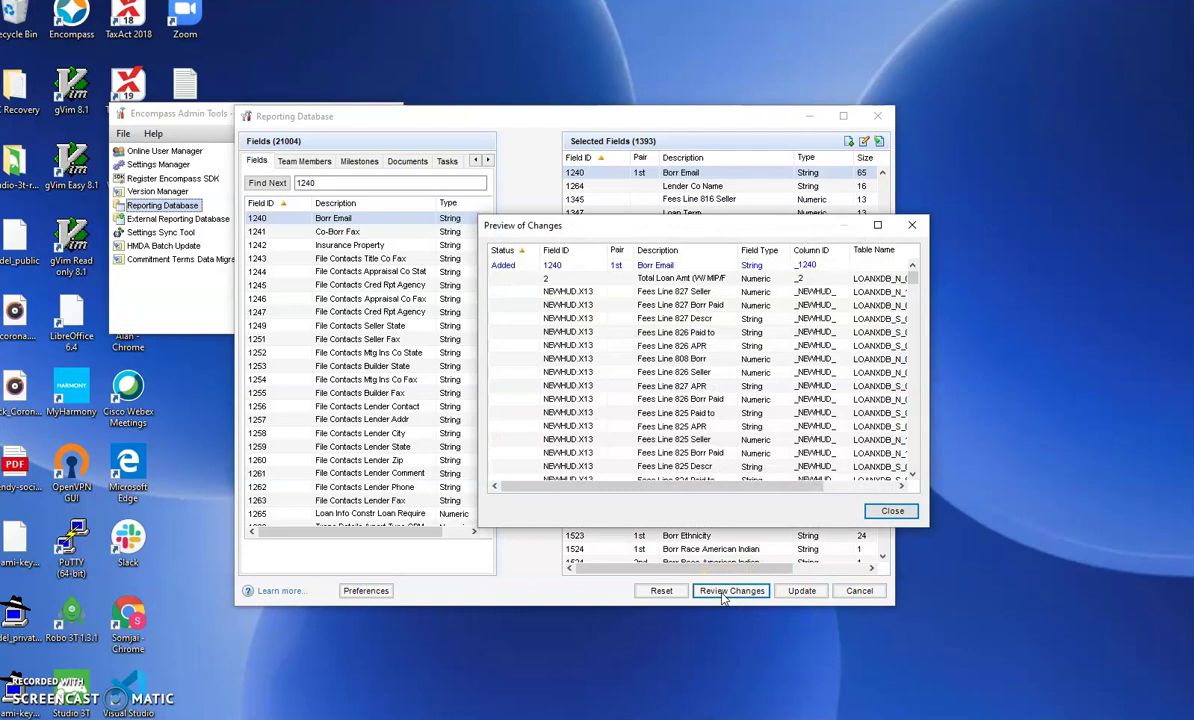
click(901, 510)
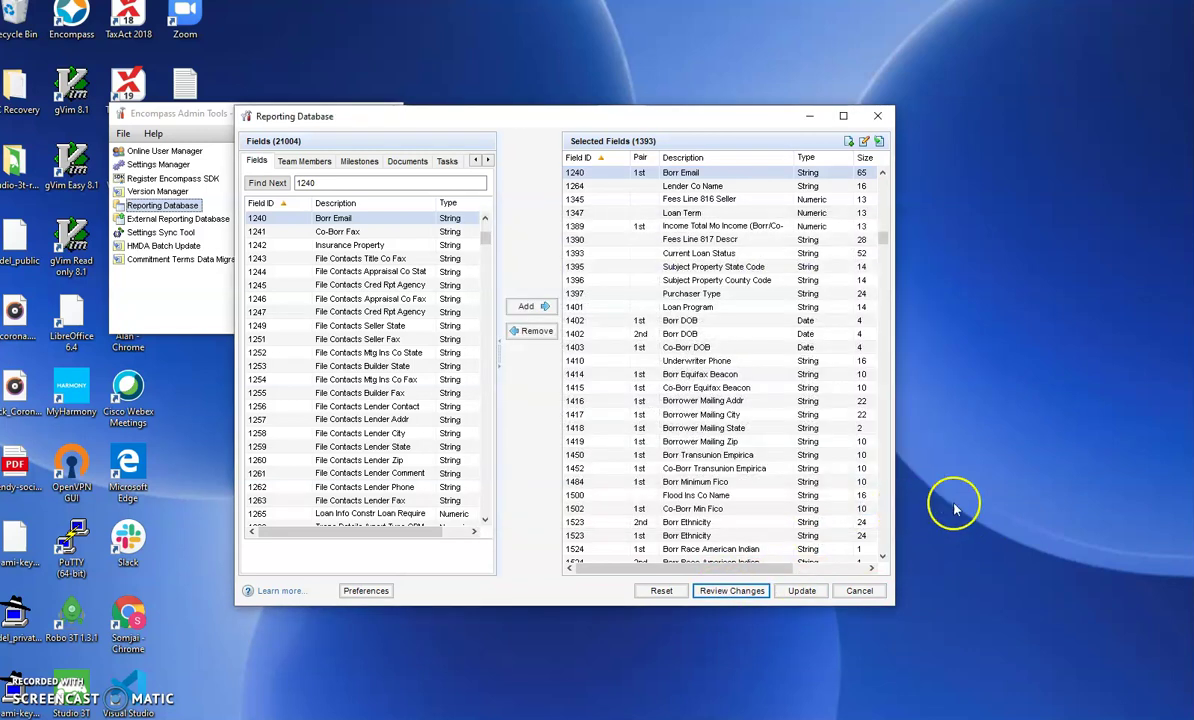
Update the database for all personas, populate it with current loan data, then close the tool.
click(802, 592)
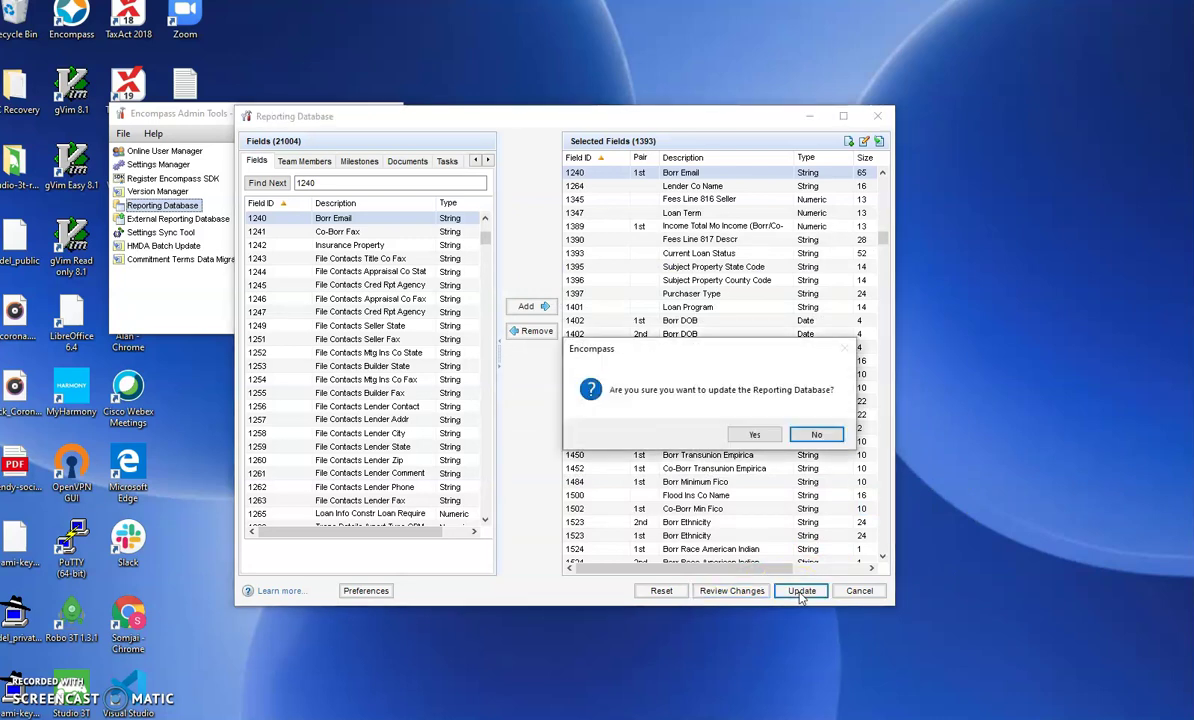
click(758, 433)
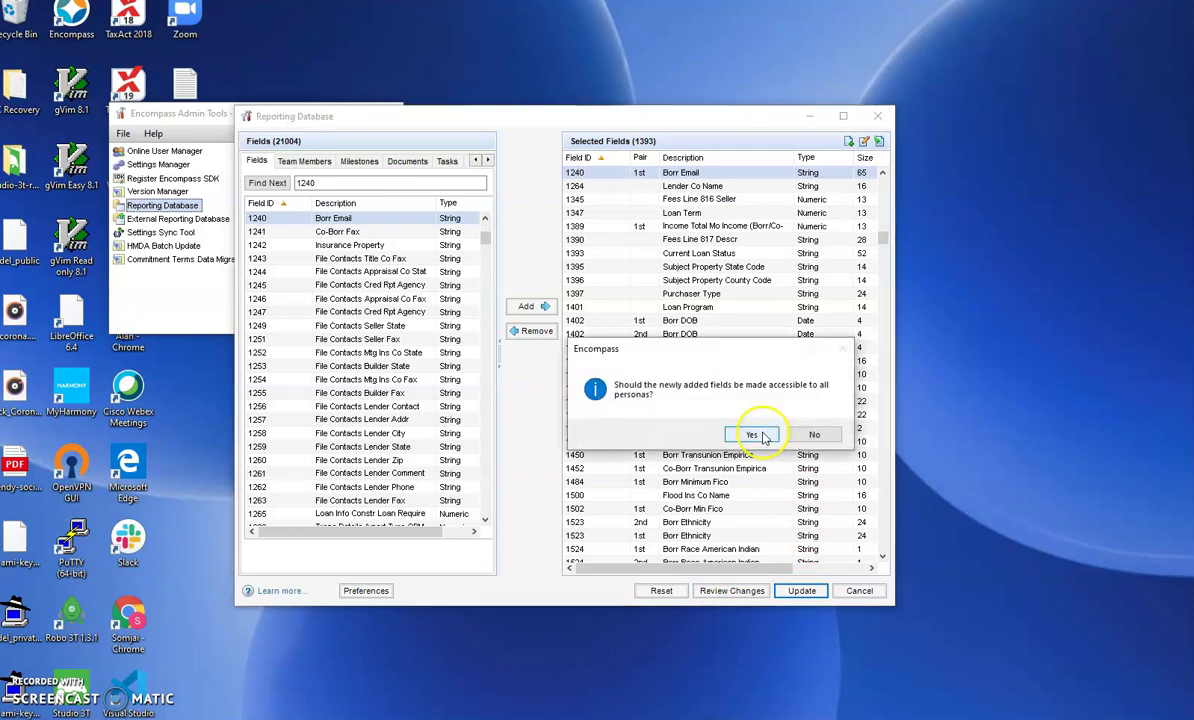
click(754, 437)
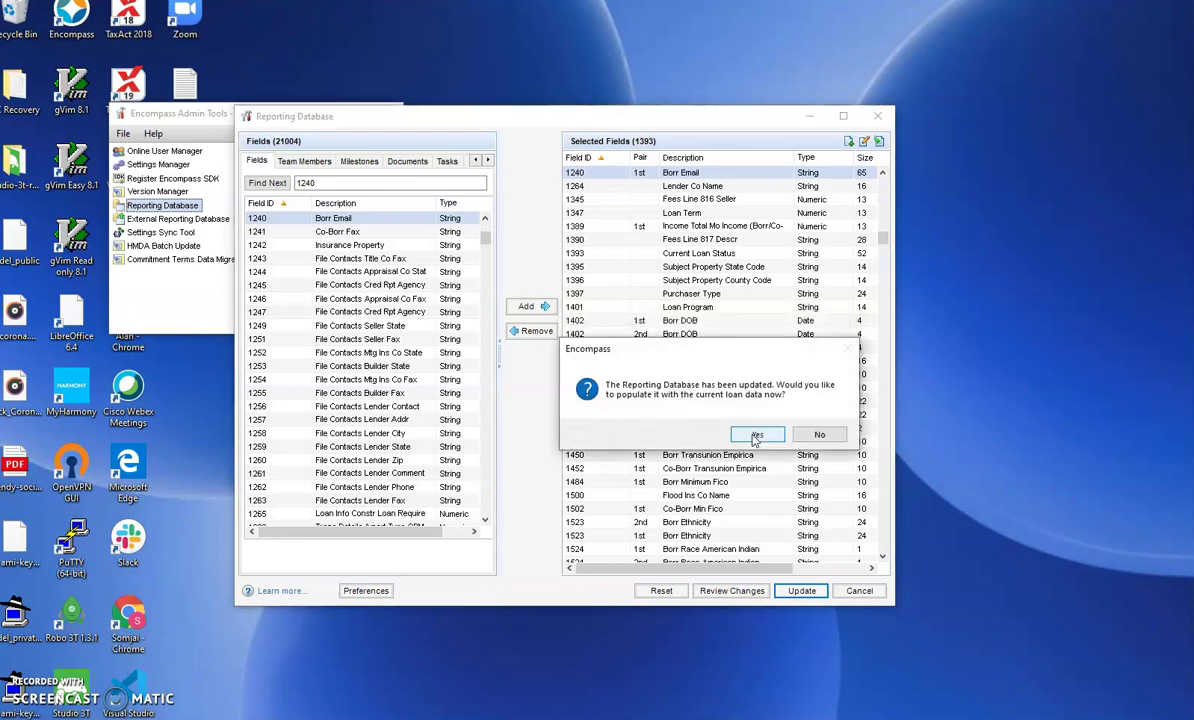
click(757, 436)
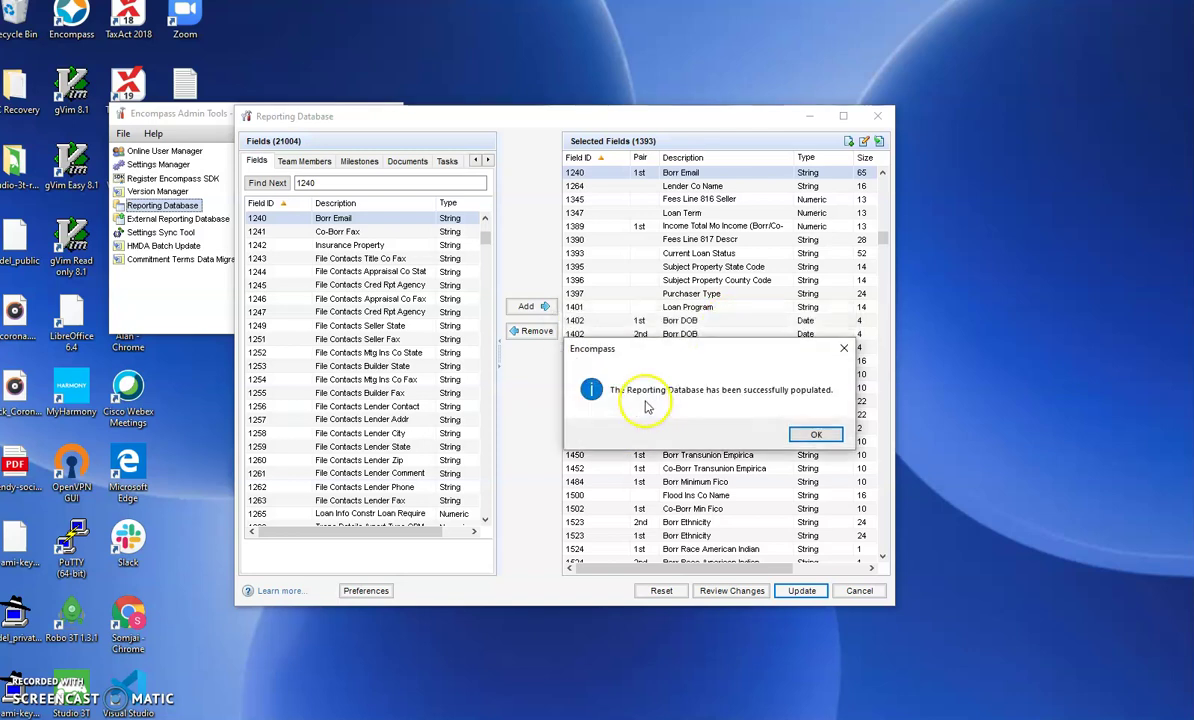
click(816, 436)
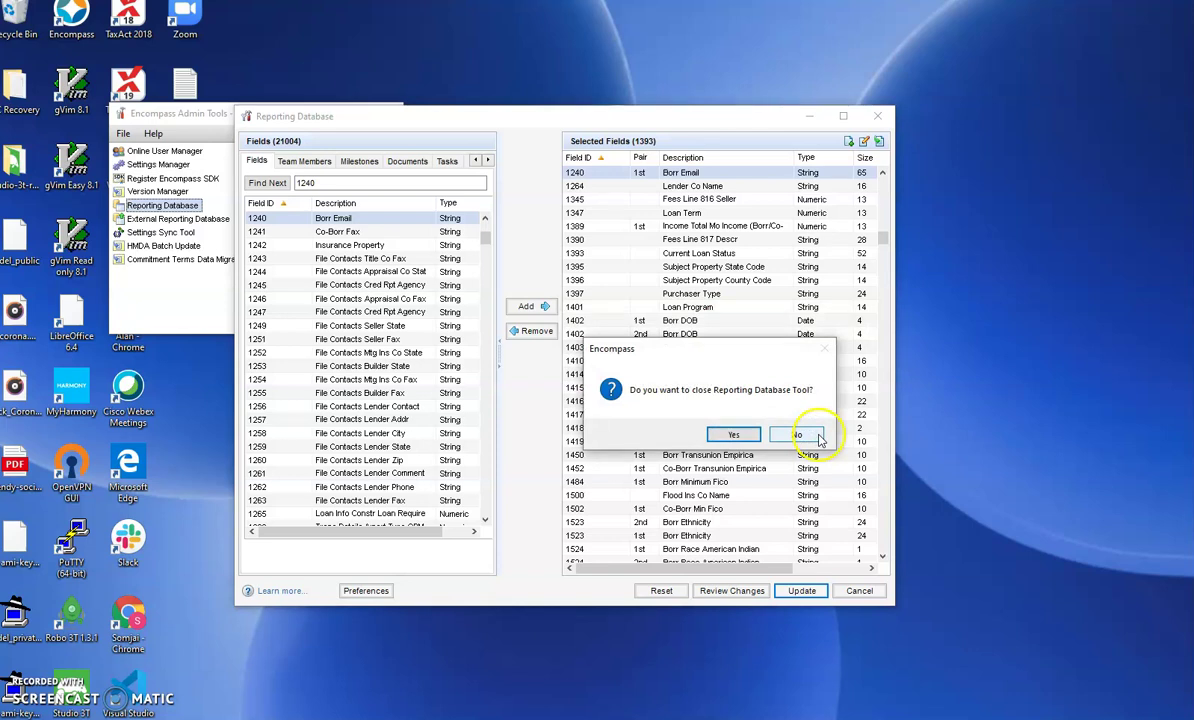
click(740, 436)
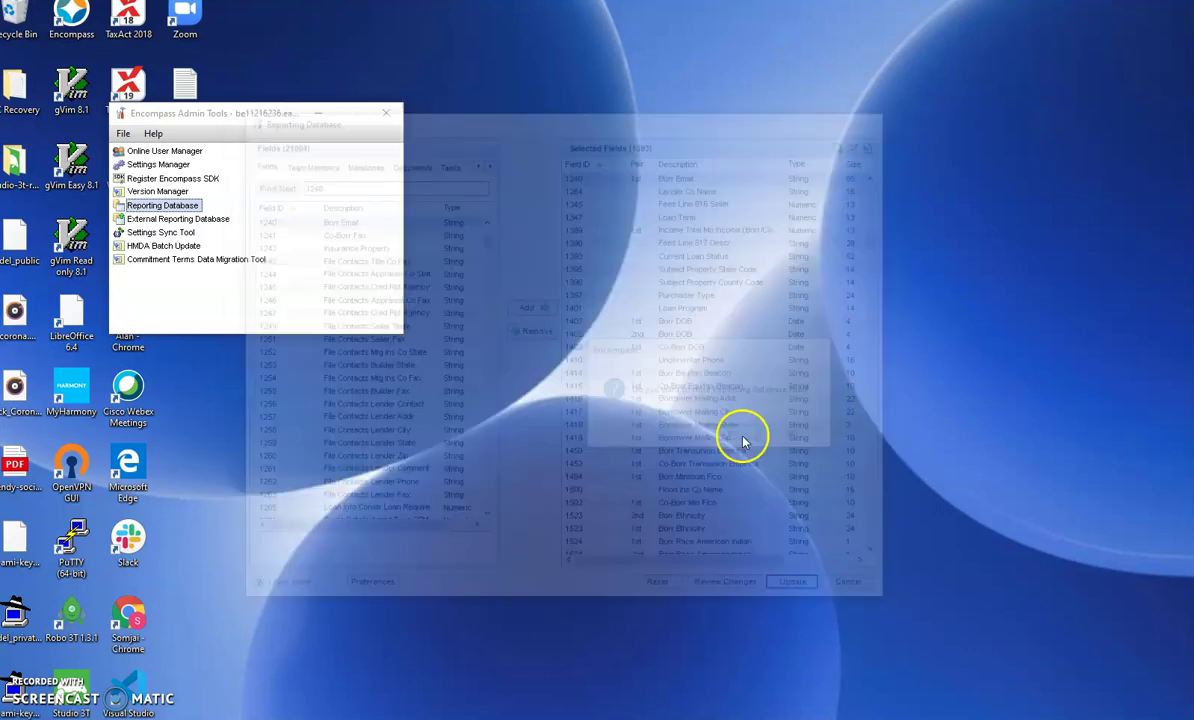